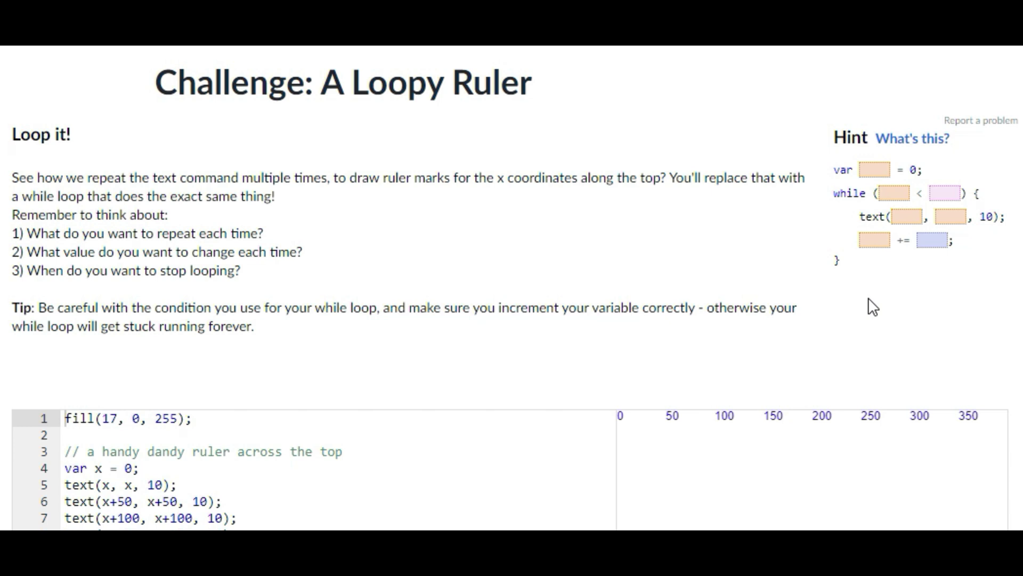
scroll(868, 299, down, 4)
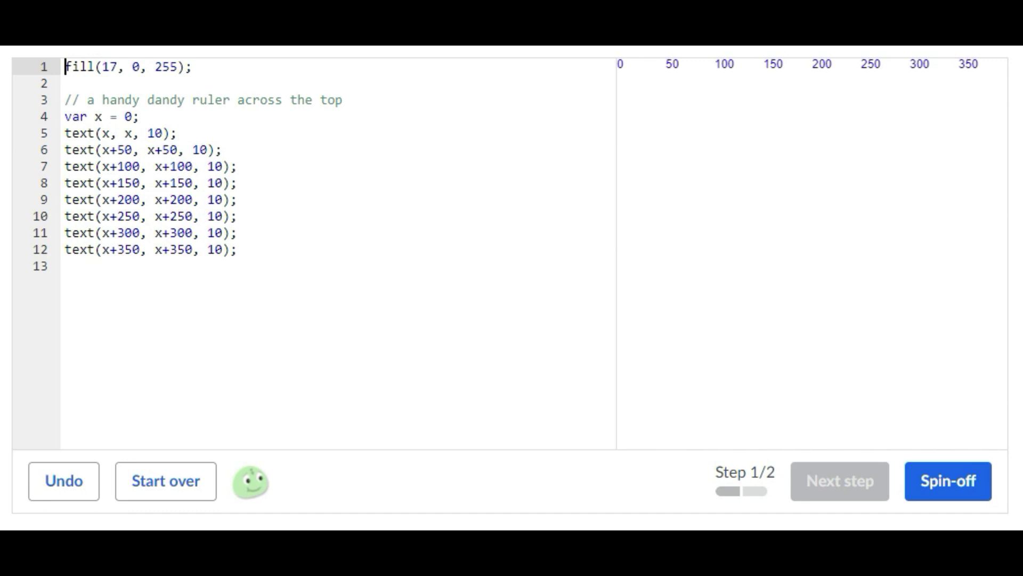
Begin a while (x < 400) loop on new lines after the var x = 0 declaration
click(168, 118)
key(Return)
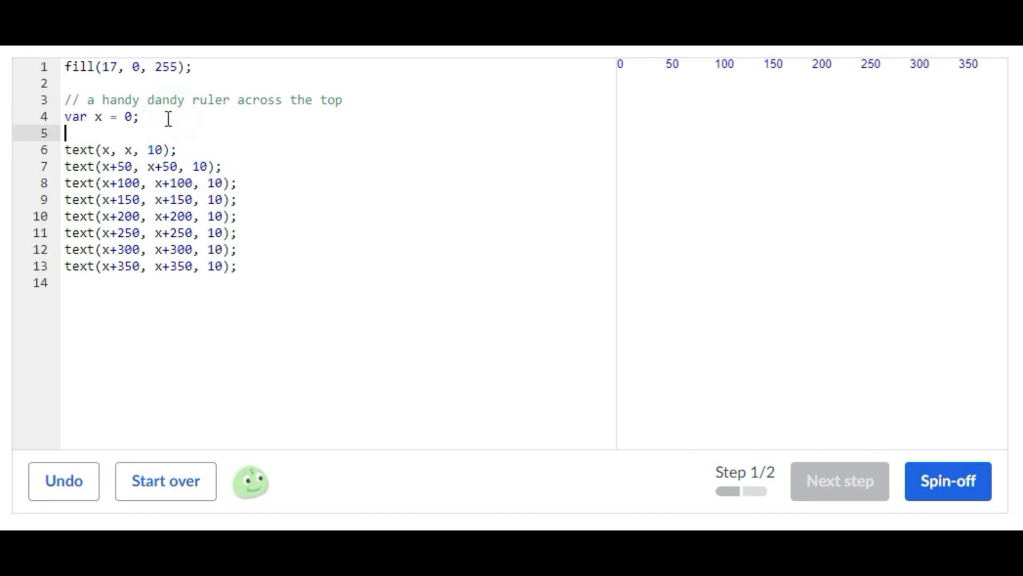
key(Return)
text(while (x < )
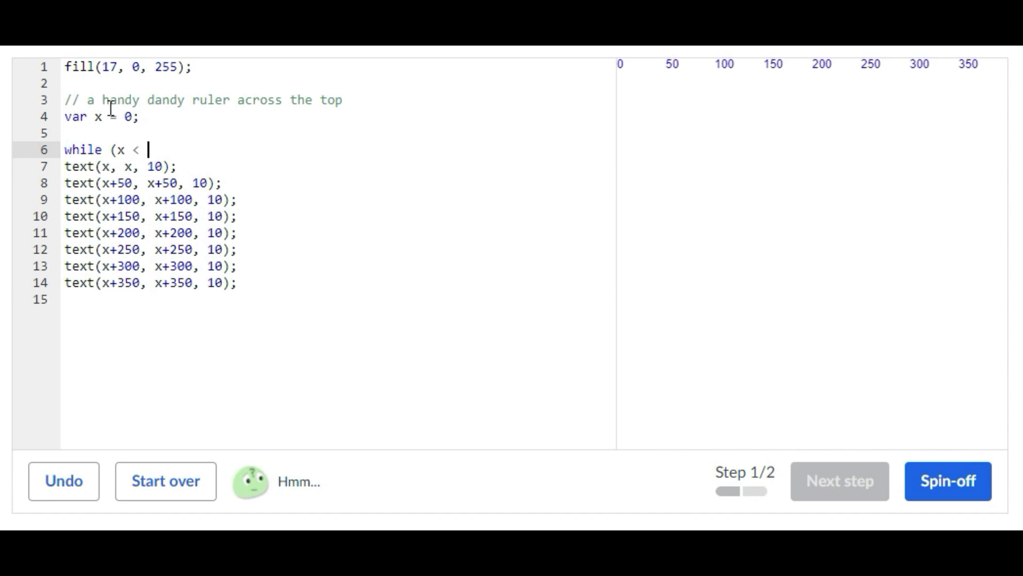
text(400))
text( {)
key(Return)
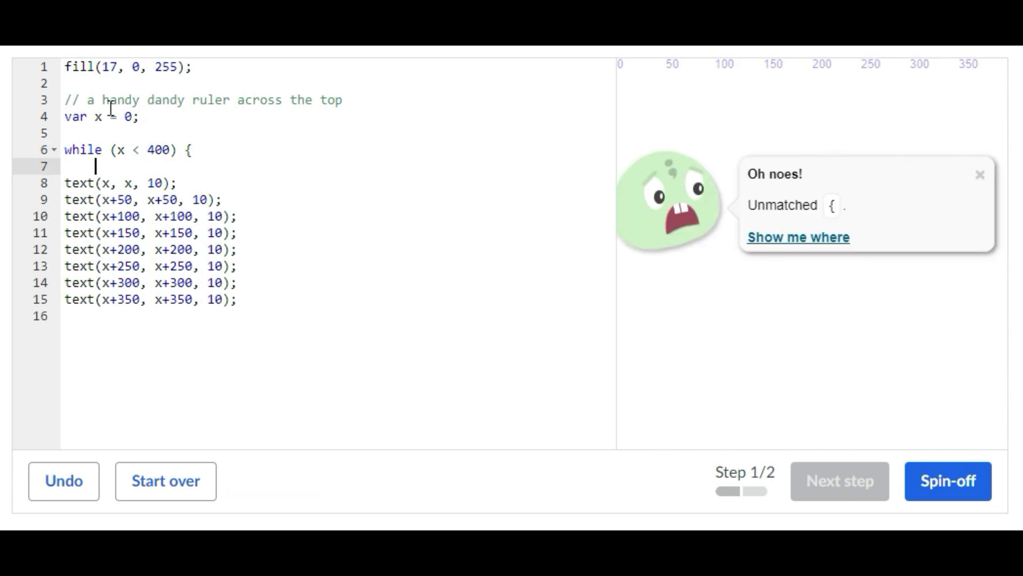
text(})
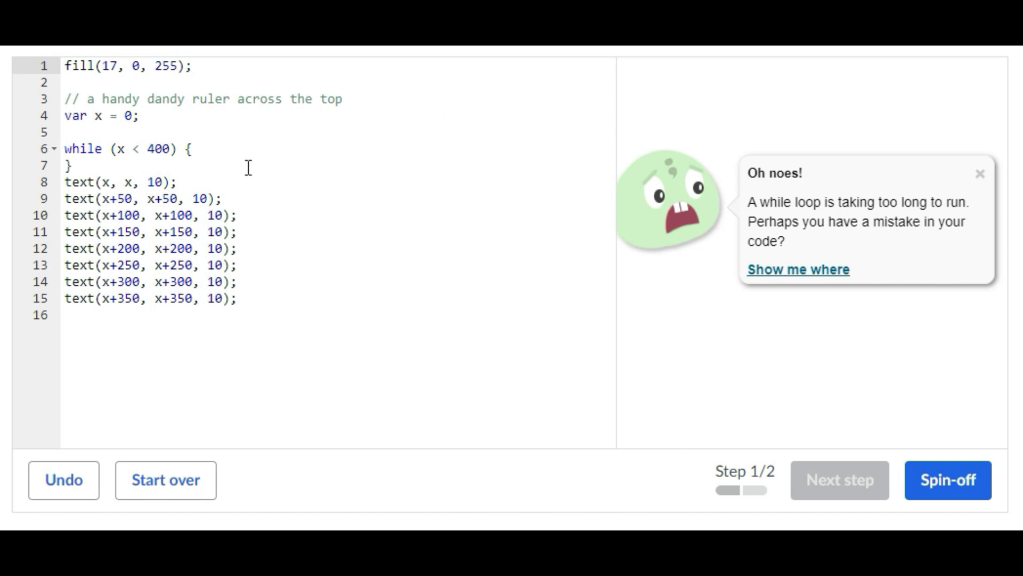
Fill the loop body with text(x, x, 10) and x += 50 so the top ruler draws 0–350
click(214, 155)
key(Return)
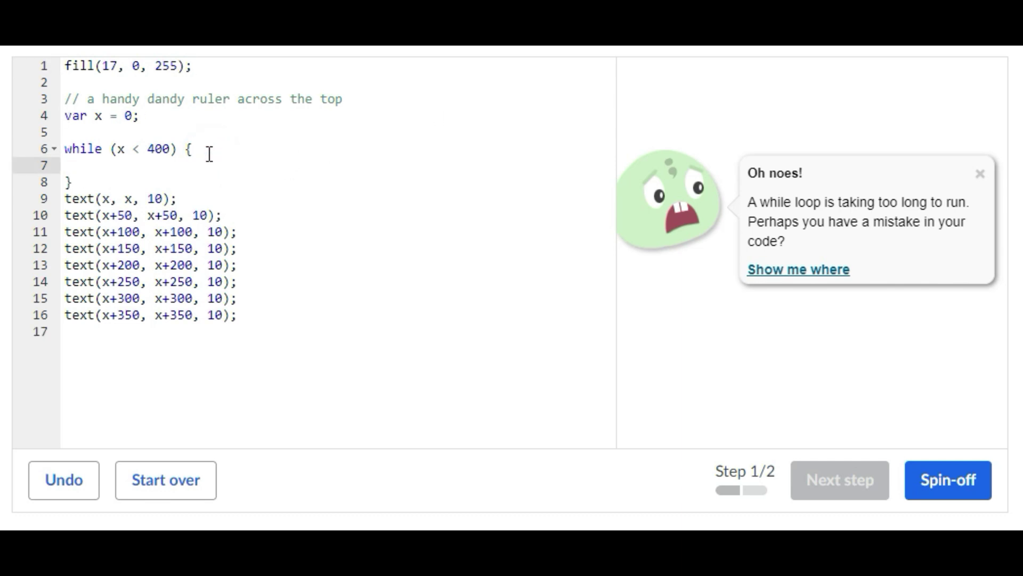
text(text)
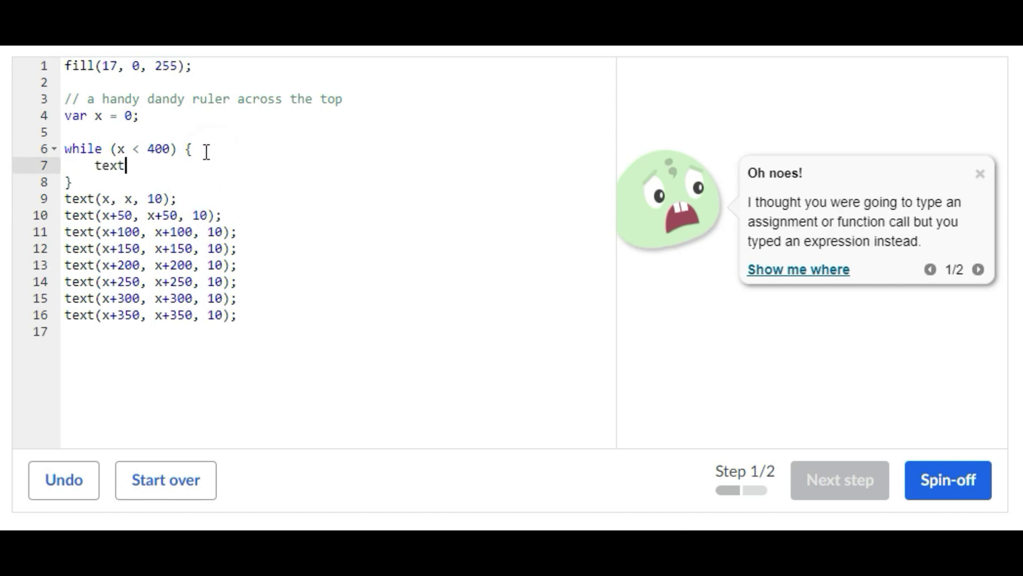
text((x,x)
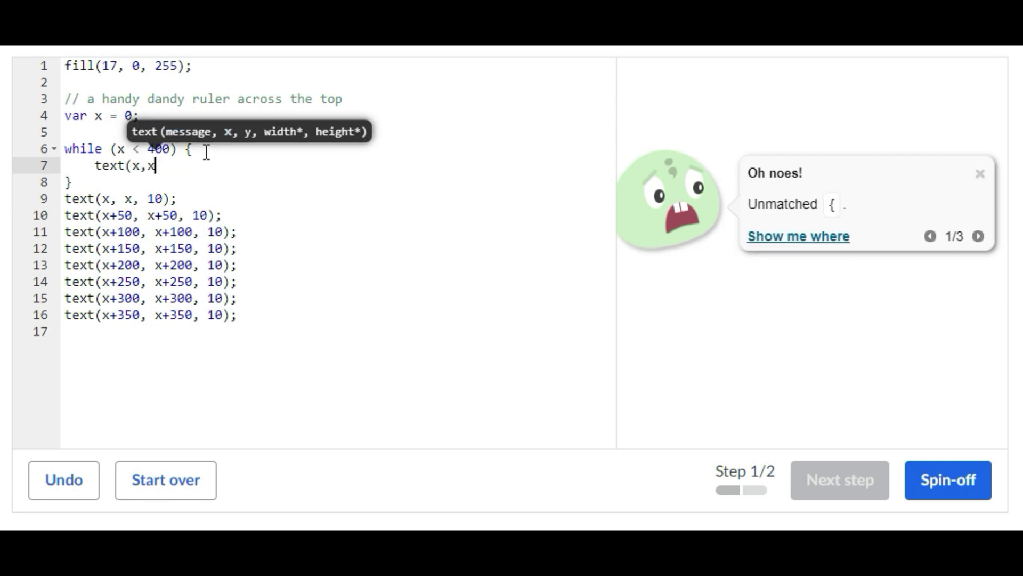
text(,10))
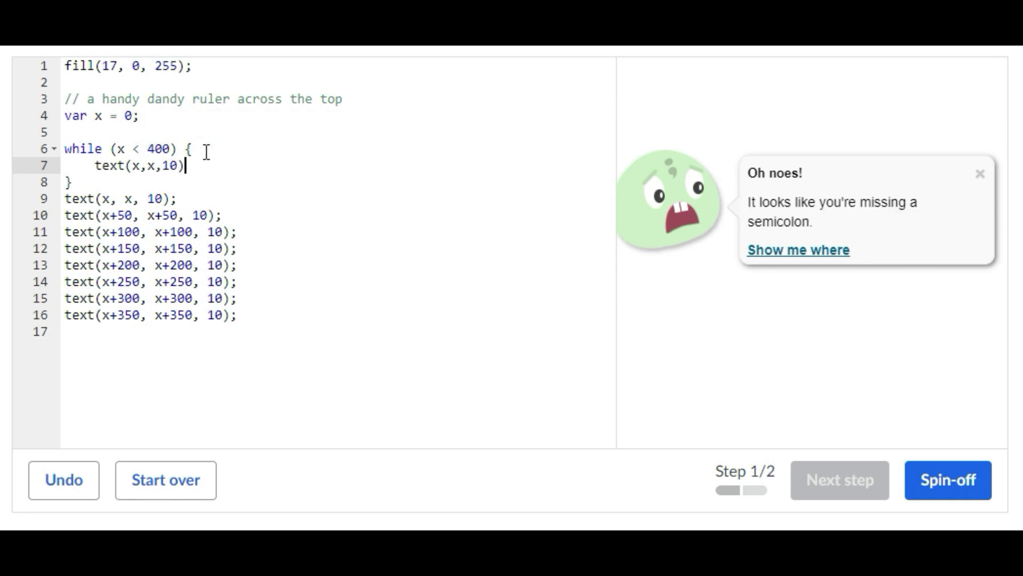
text(;)
key(Return)
text(x )
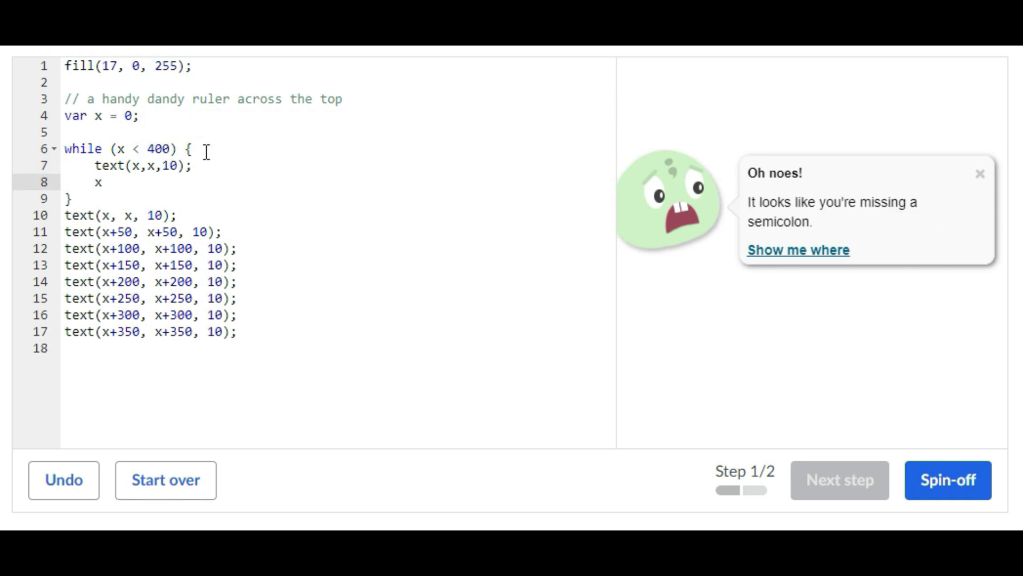
text(+)
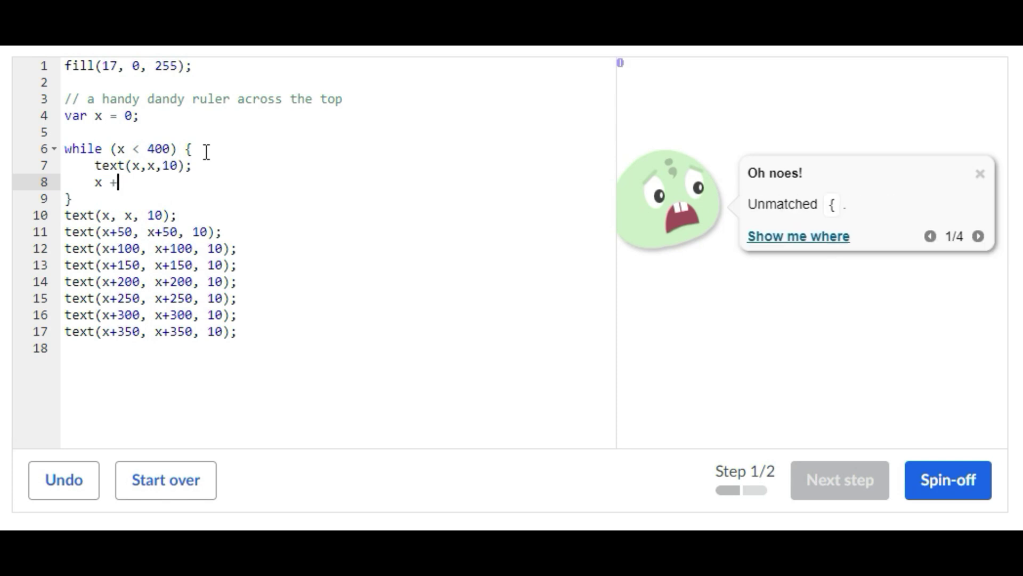
text(= 50)
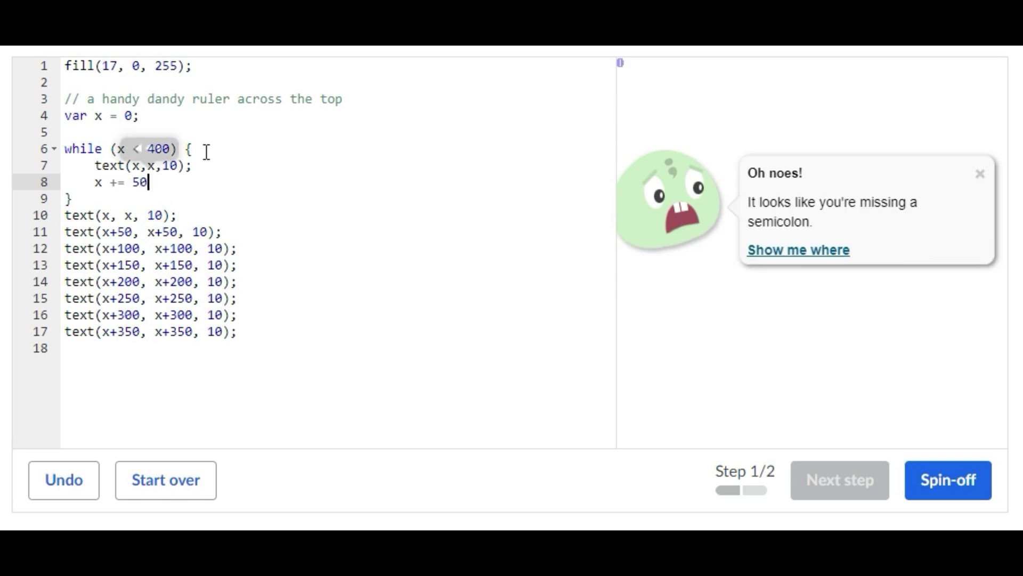
text(;)
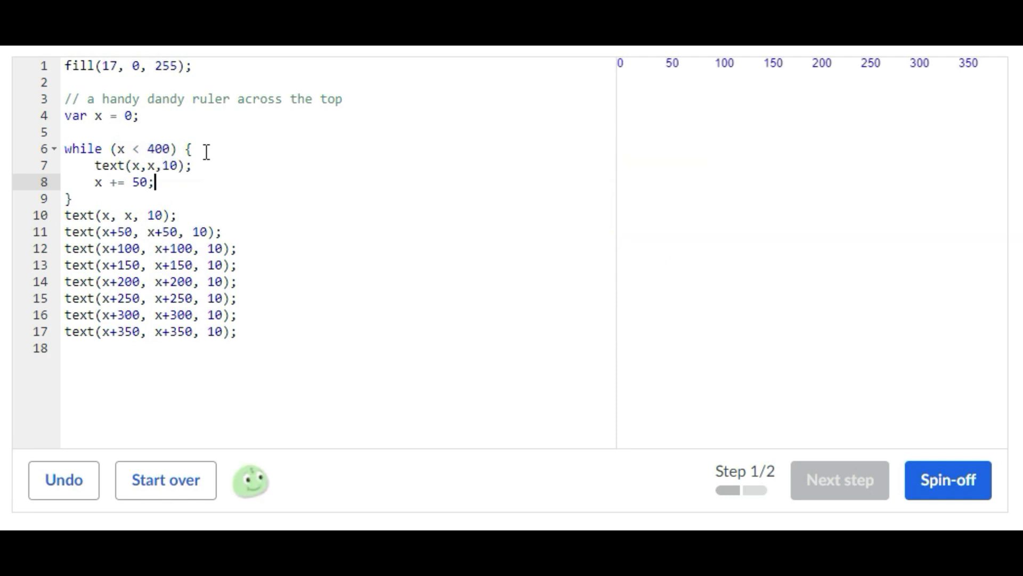
key(Left)
key(Left)
key(Left)
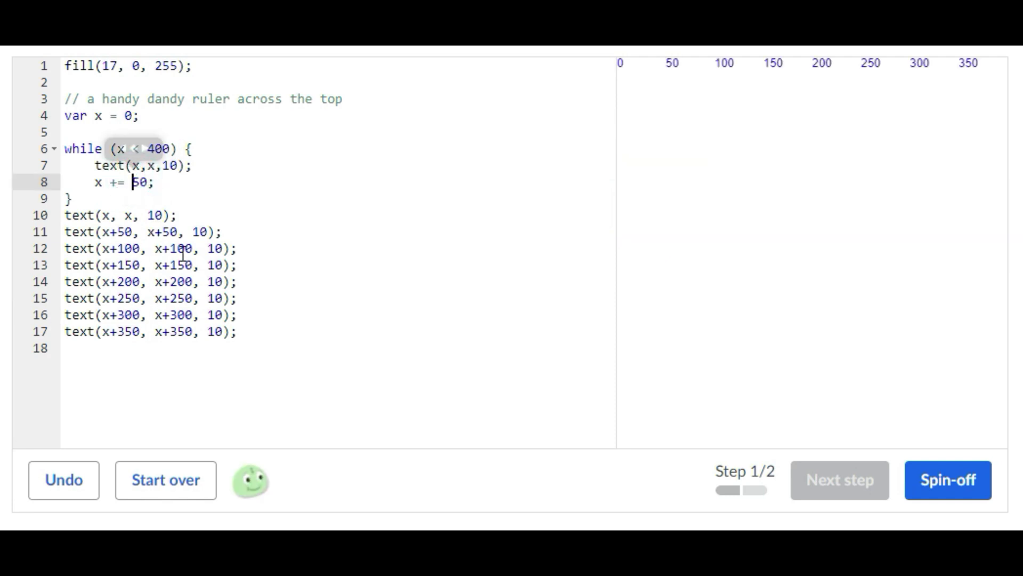
Delete the eight repeated text() lines so only the loop draws the ruler, completing step 1
click(244, 342)
drag(200, 352, 64, 215)
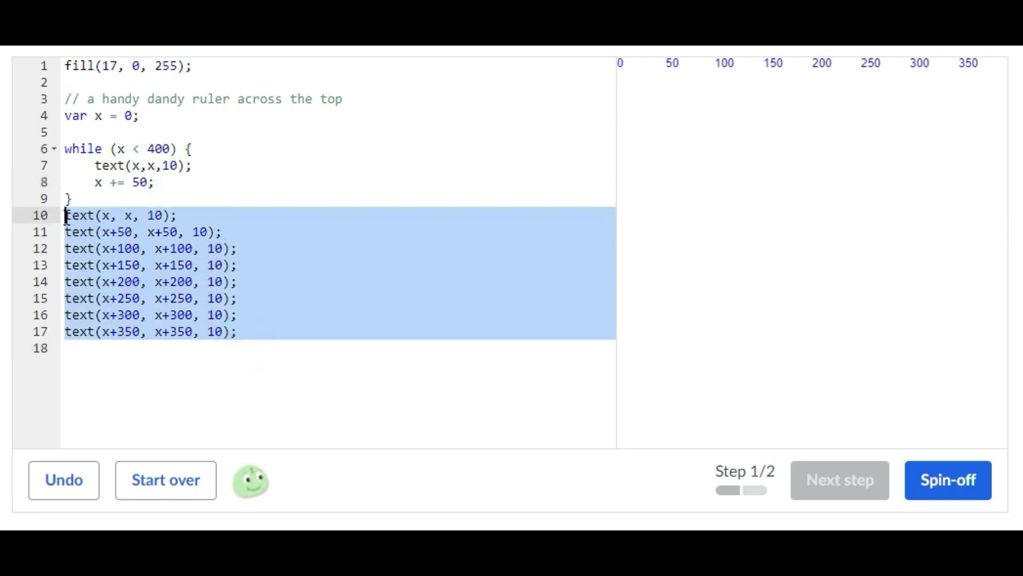
key(Delete)
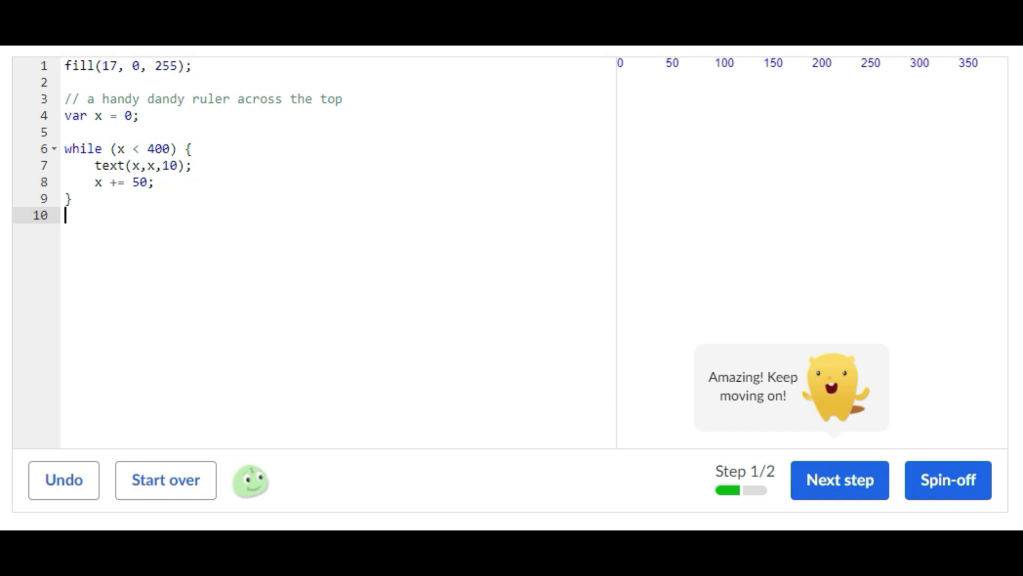
Advance to step 2, declare var y = 0, and start a second while loop testing y
click(833, 490)
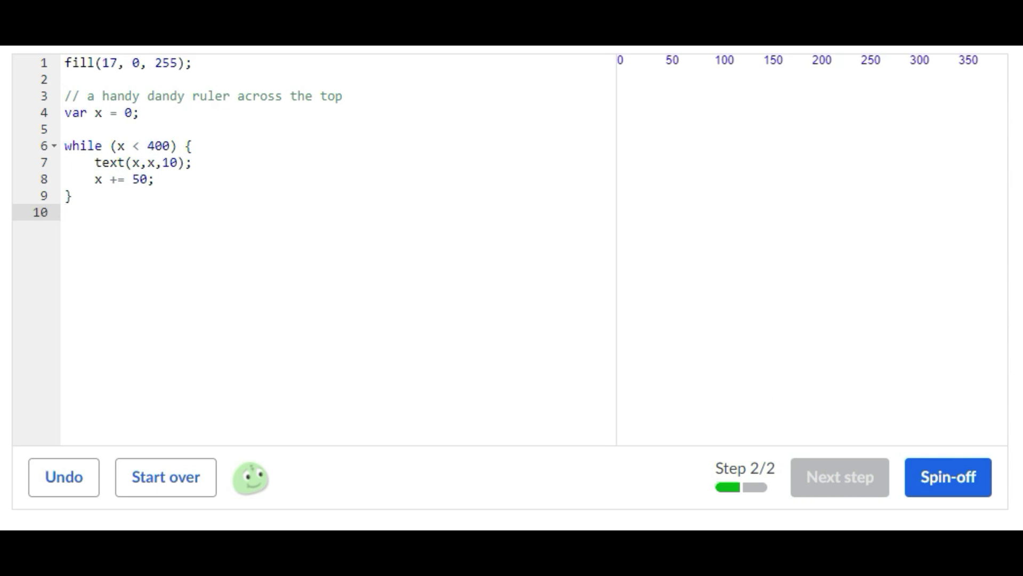
key(Return)
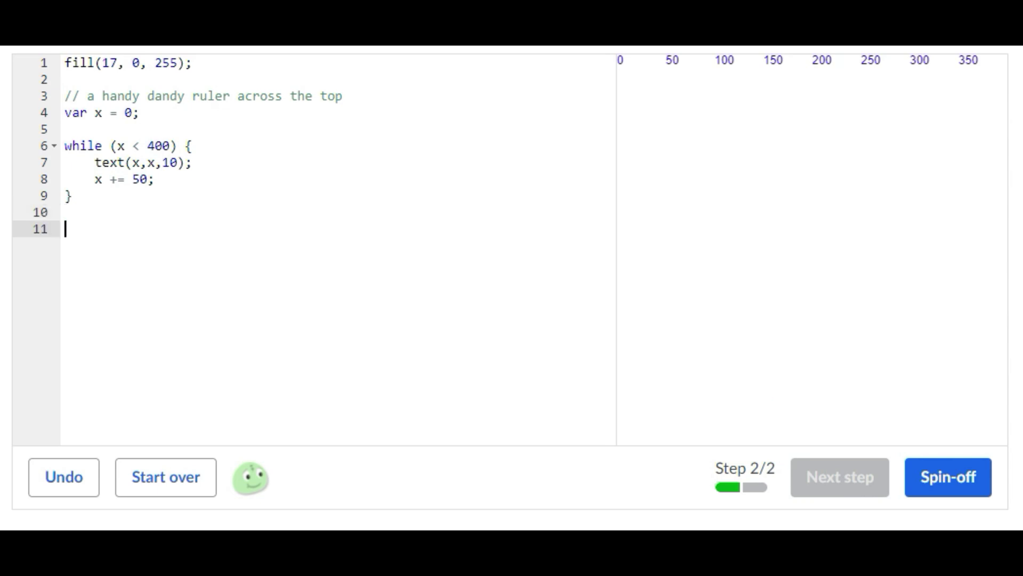
text(var y = 0)
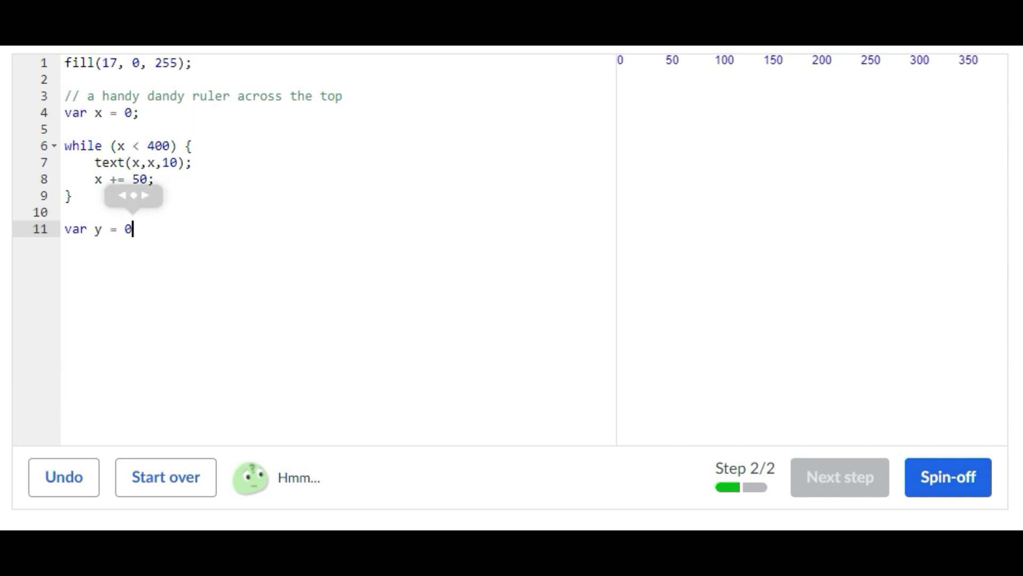
text(;)
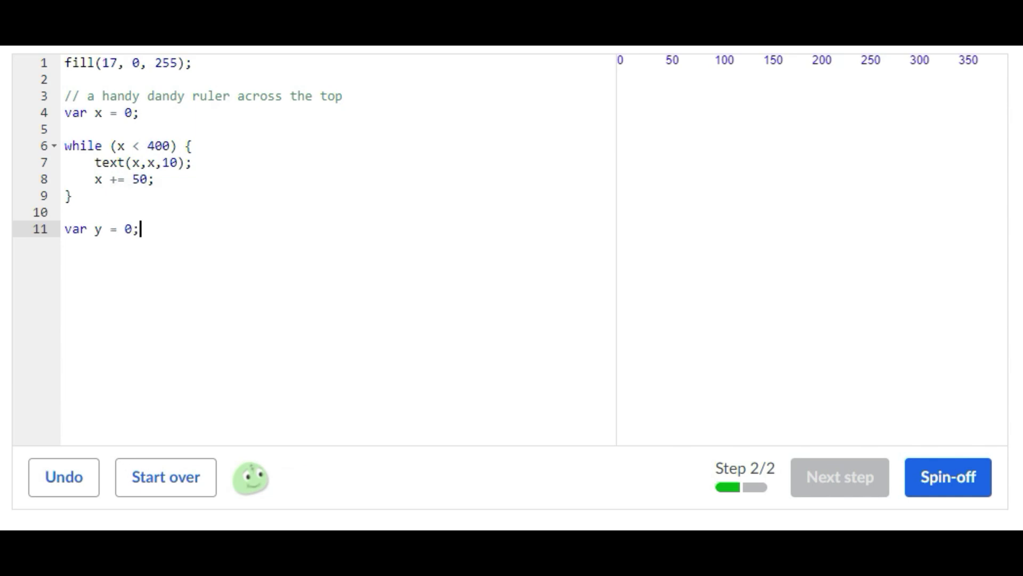
key(Return)
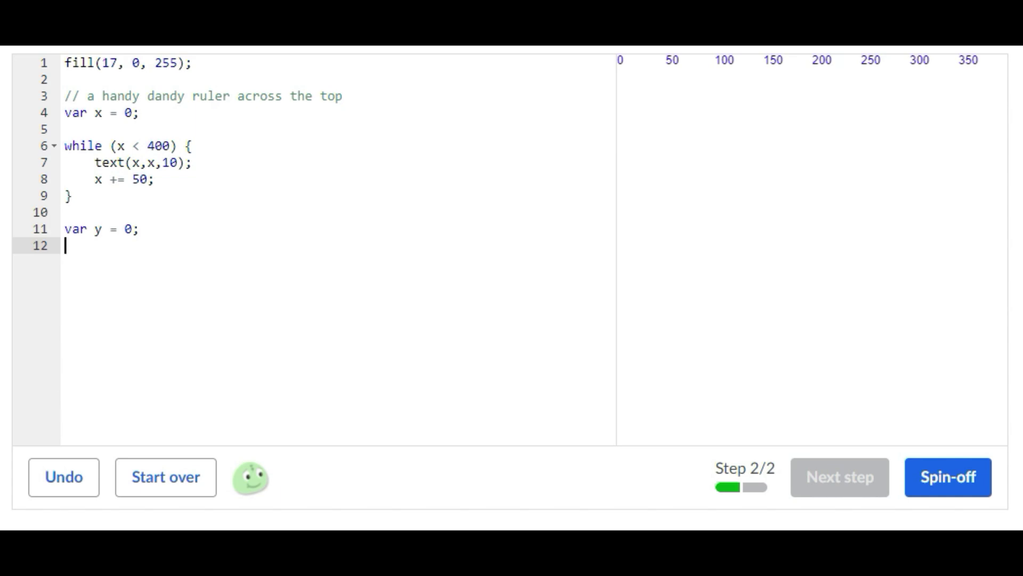
text(while)
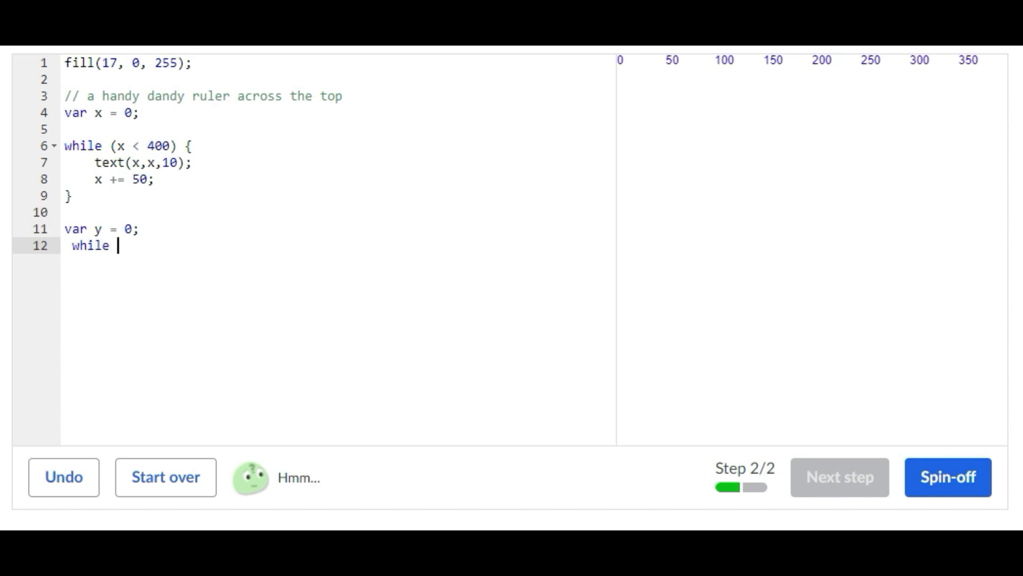
key(BackSpace)
key(BackSpace)
key(BackSpace)
key(BackSpace)
key(BackSpace)
key(BackSpace)
key(Return)
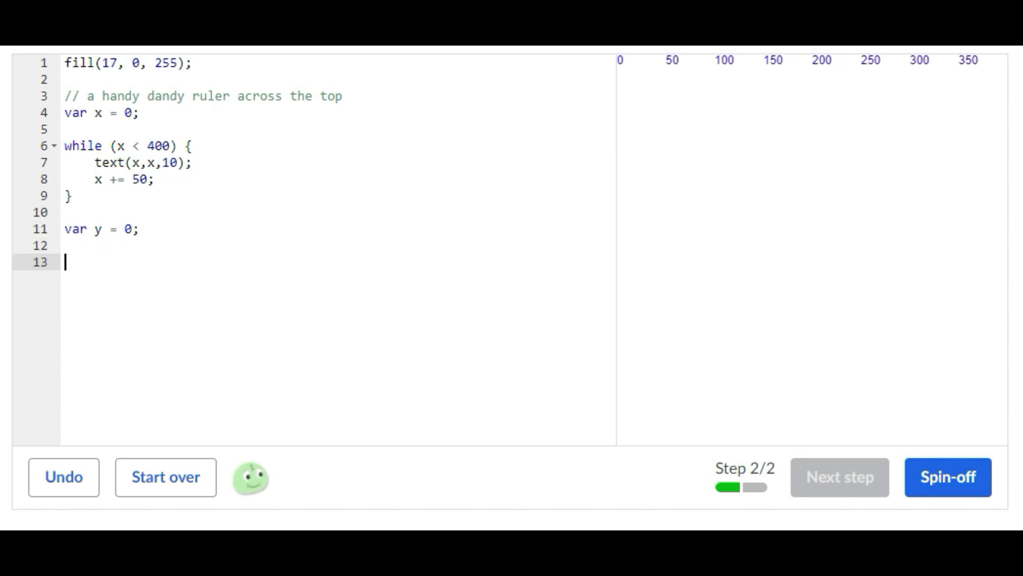
text(while)
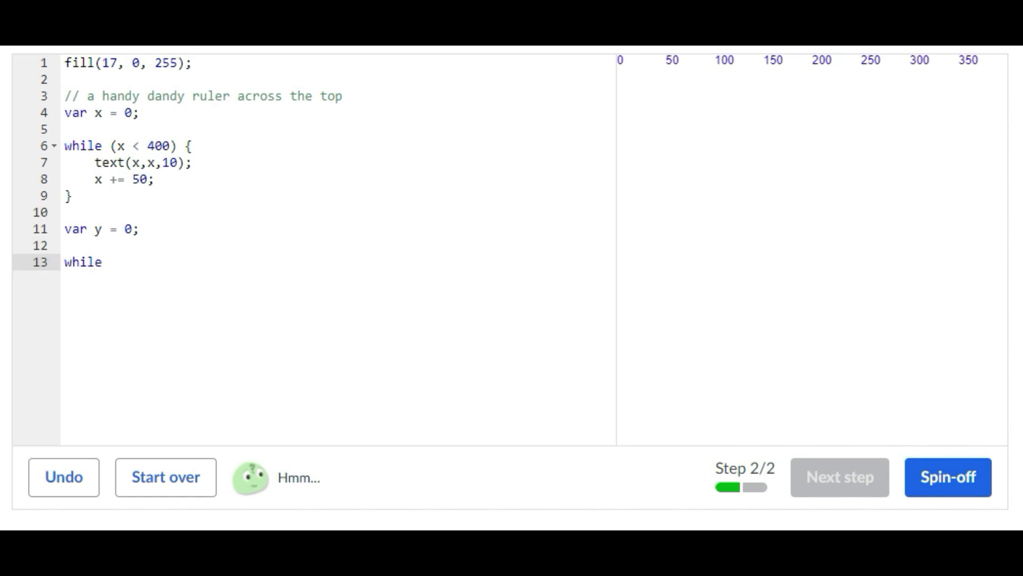
text( (y)
text(<)
Complete the loop header while (y < 400) { and open its body
click(126, 261)
click(153, 272)
key(Return)
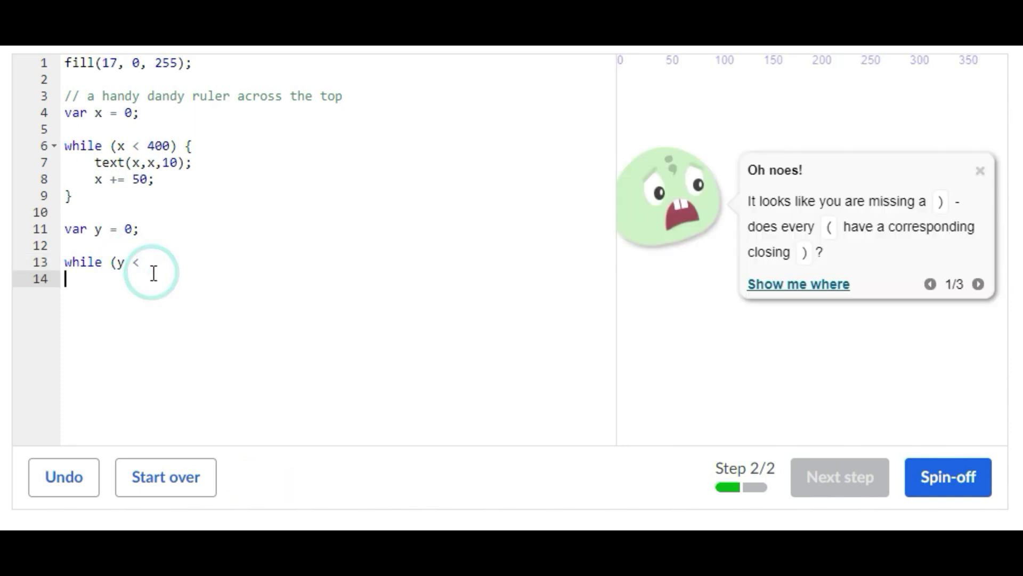
click(172, 263)
text(400)
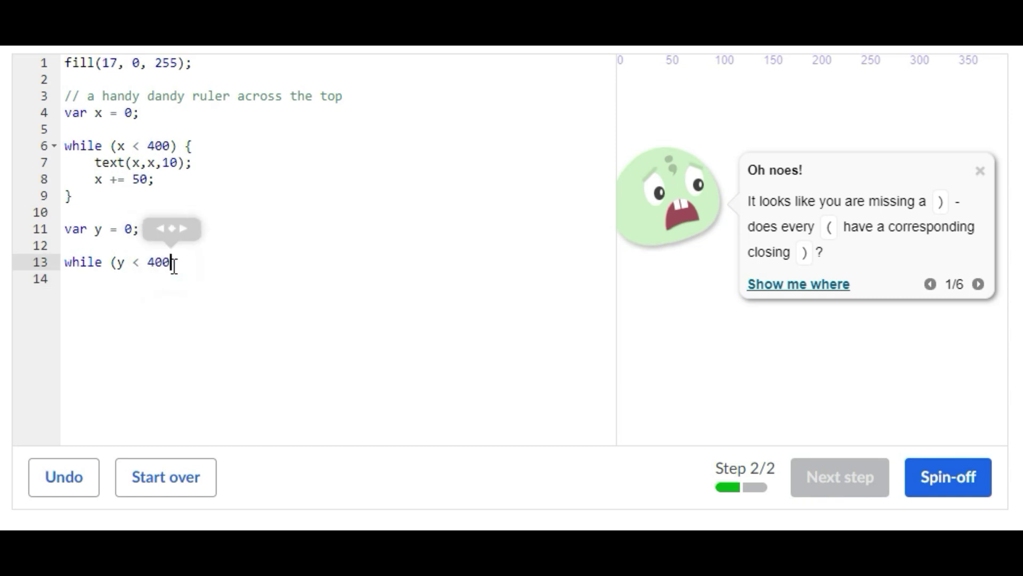
text())
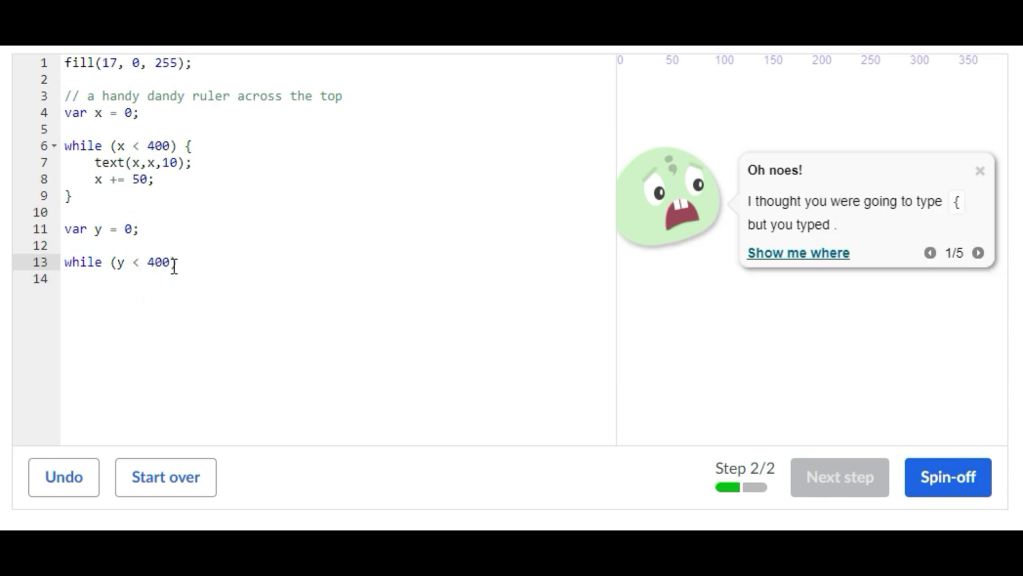
text( {)
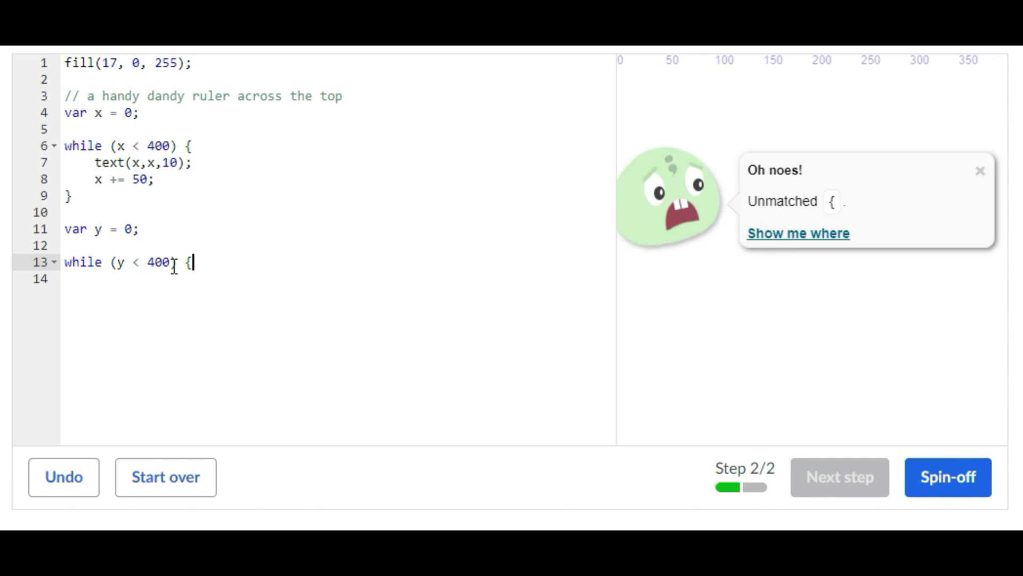
key(Return)
text(})
Add text(y, 0, y) and y += 50 so the side ruler draws 0–350, earning 1500 points
key(Up)
key(End)
key(Return)
key(Return)
text(t)
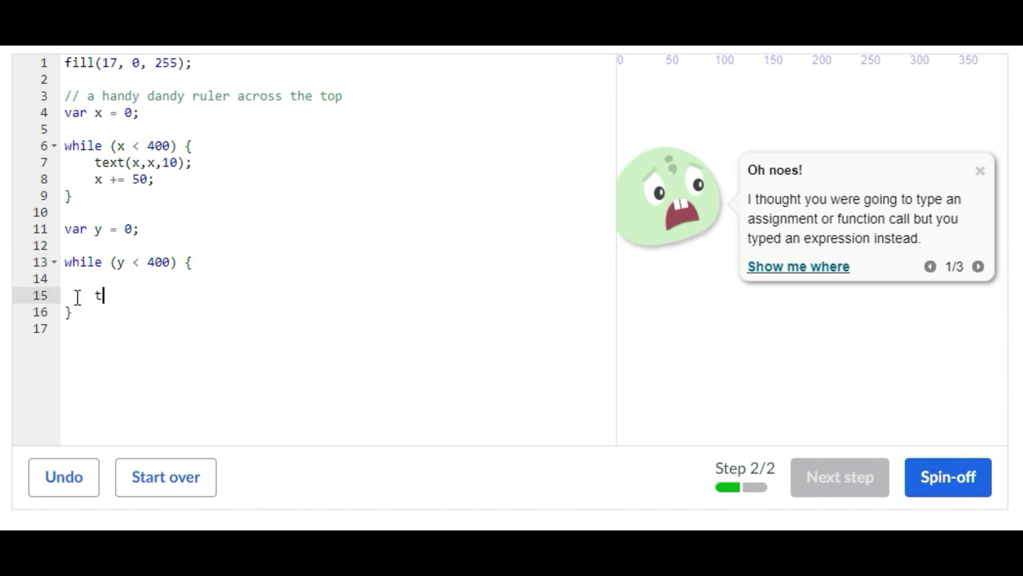
text(ext)
text((y)
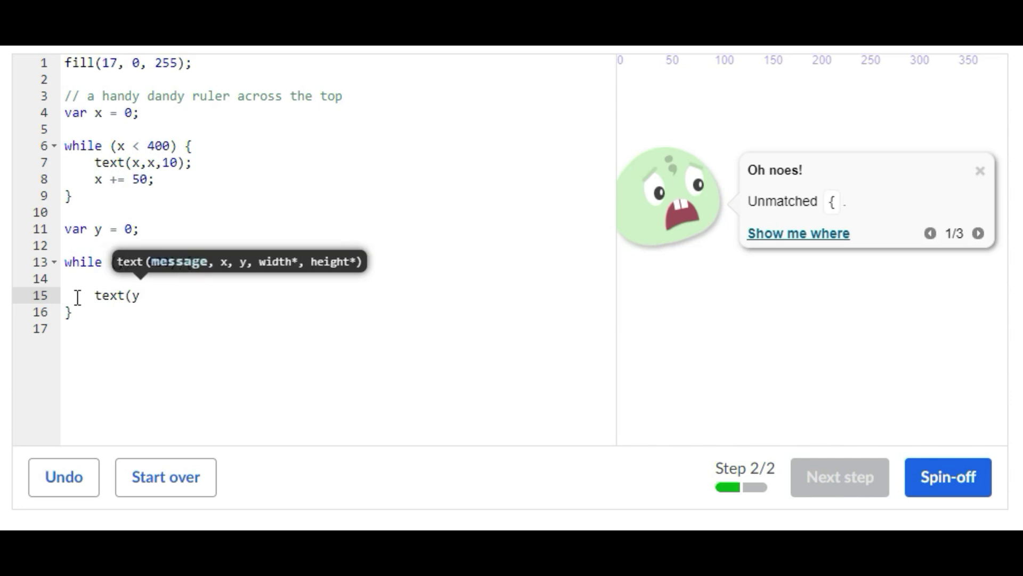
text(,0,y))
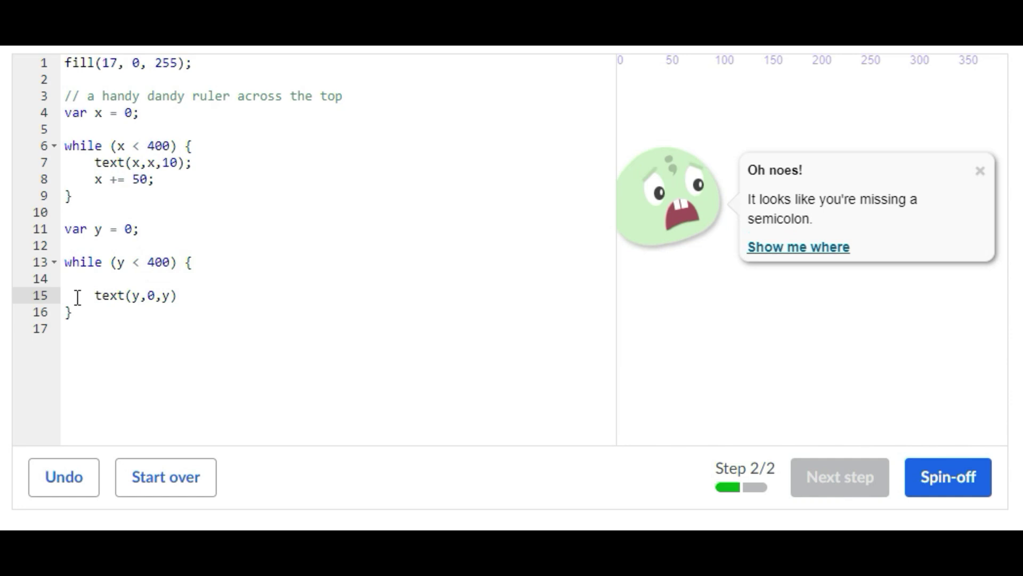
text(;)
key(Return)
text(y+=)
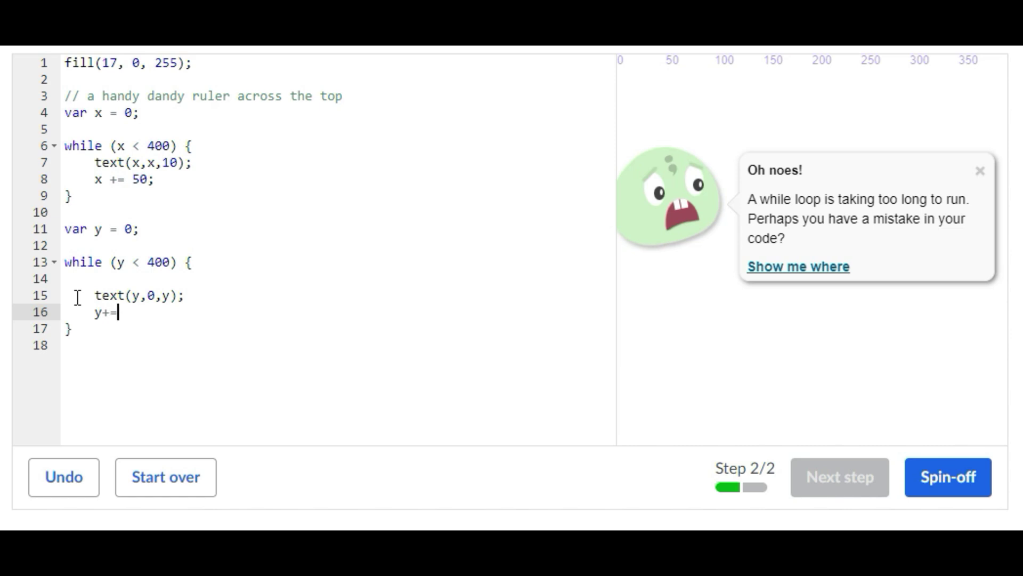
text(5-)
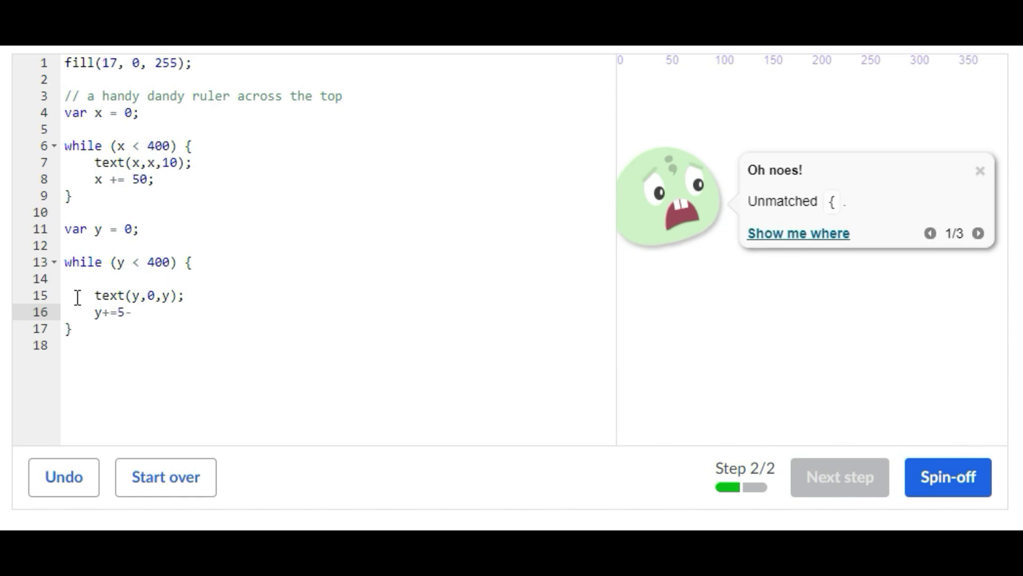
key(BackSpace)
text(0;)
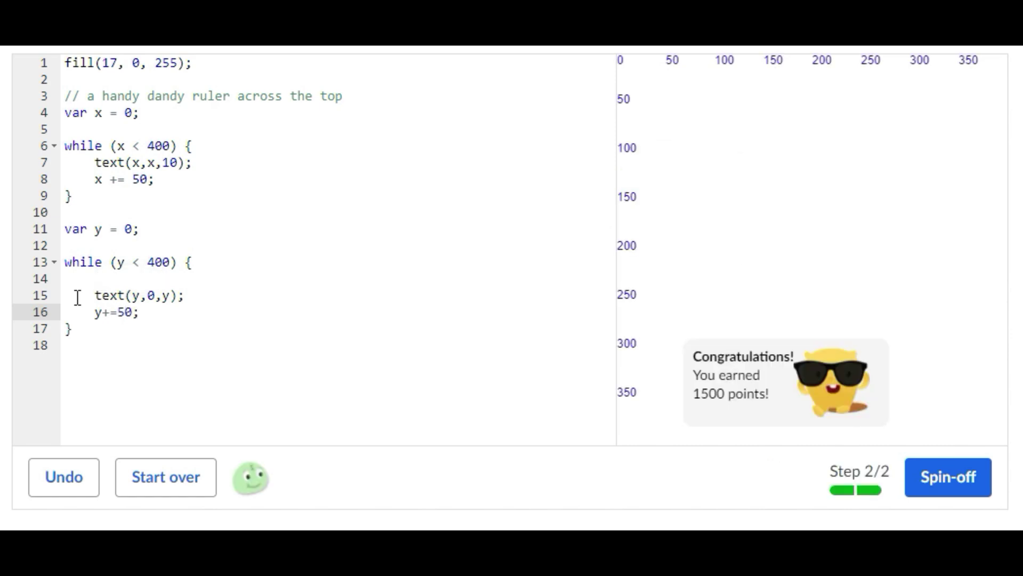